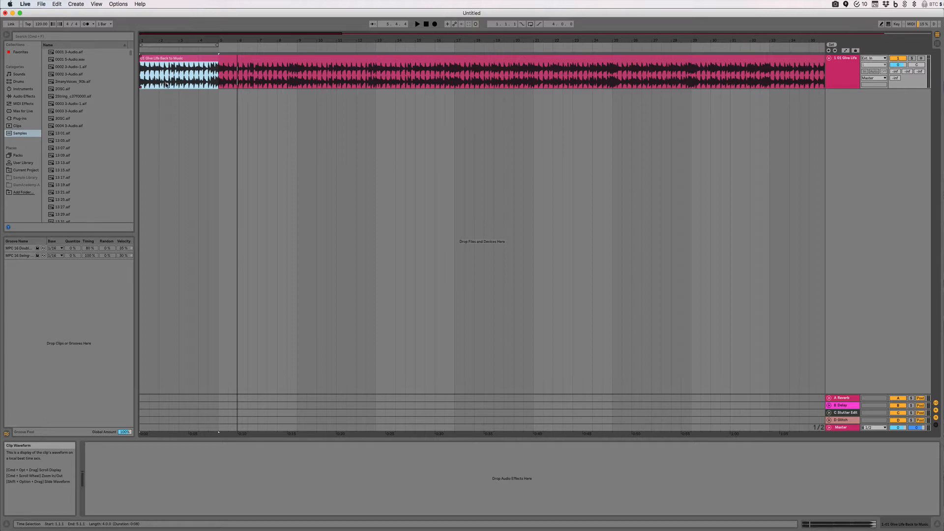
Step: Play back the song's selected opening four bars to hear the reference groove
key("space")
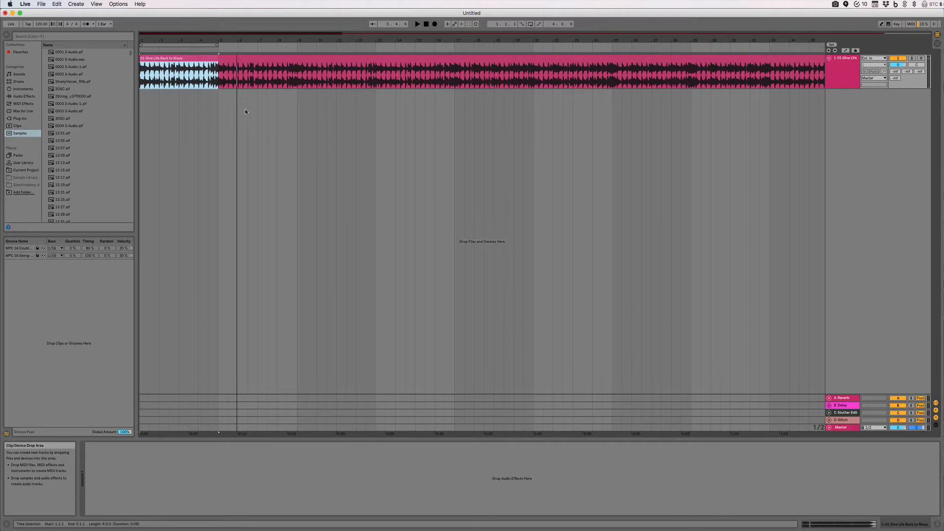
key("space")
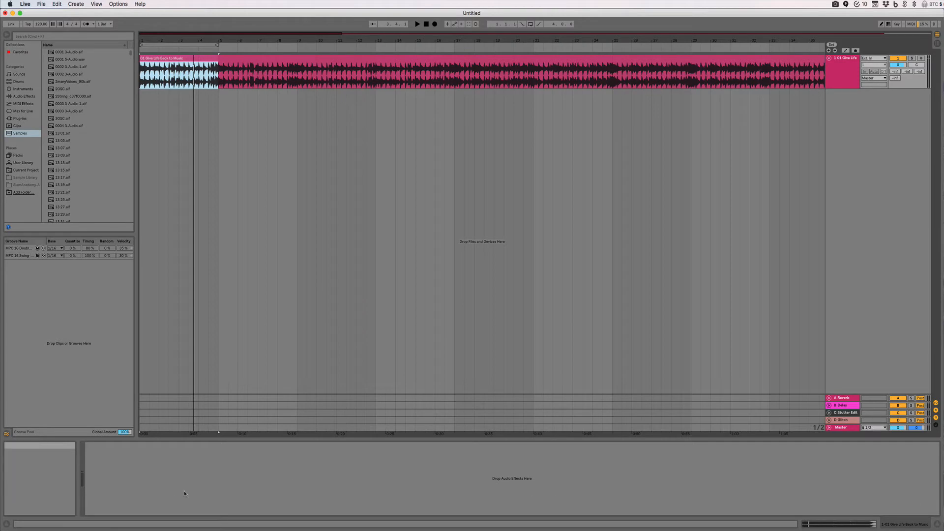
Step: Switch to Chrome and search Freesound for "acoustic drum kit"
left_click(264, 527)
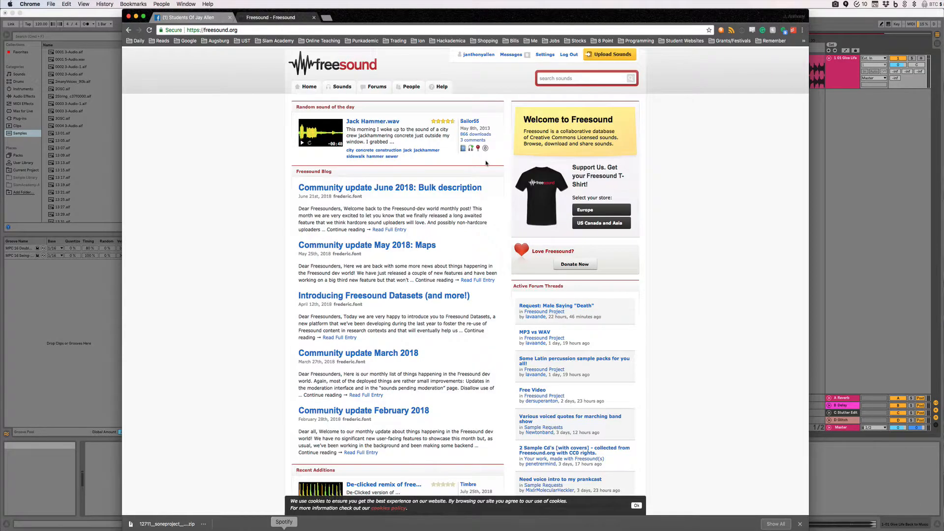
left_click(559, 79)
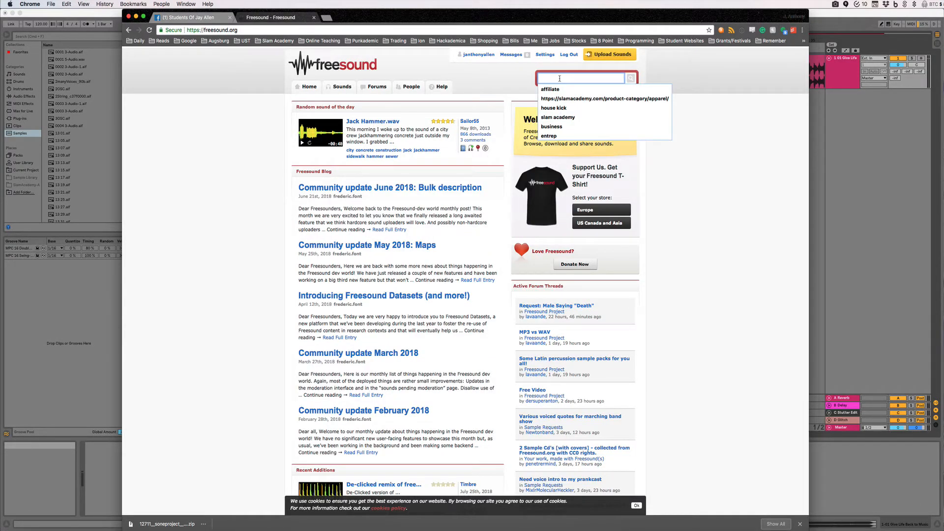
type("acoustic d")
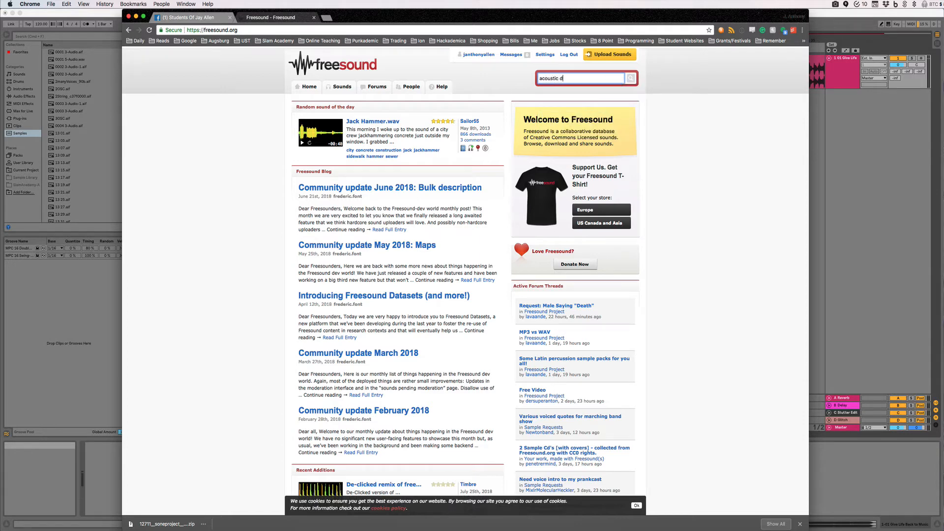
type("rum kit")
key("Return")
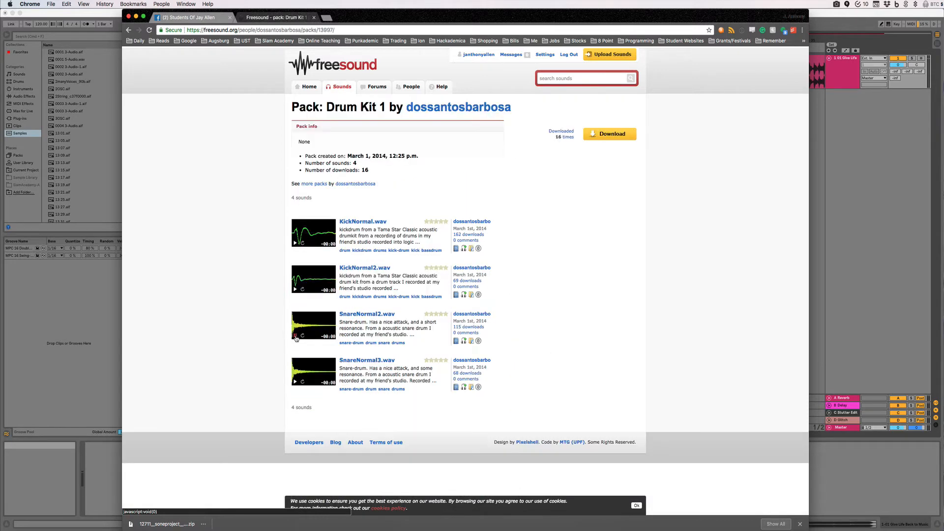
Step: Preview a snare and a kick from the Drum Kit 1 pack, download the pack and move the browser window out of the way
left_click(296, 338)
left_click(295, 292)
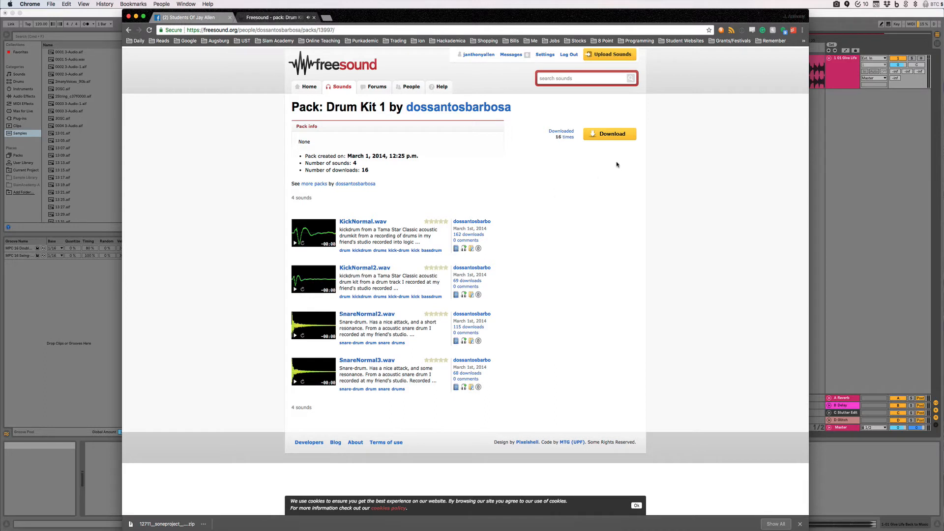
left_click(612, 138)
left_click_drag(507, 17, 488, 459)
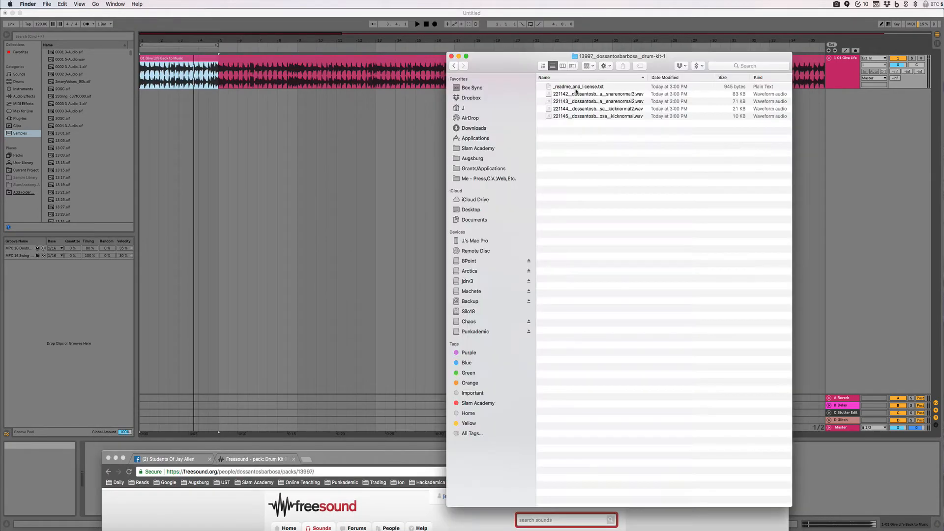
Step: Audition the downloaded snare samples in Finder and place snarenormal3.wav on a new Ableton Live track under the song, around bar 7
left_click(574, 94)
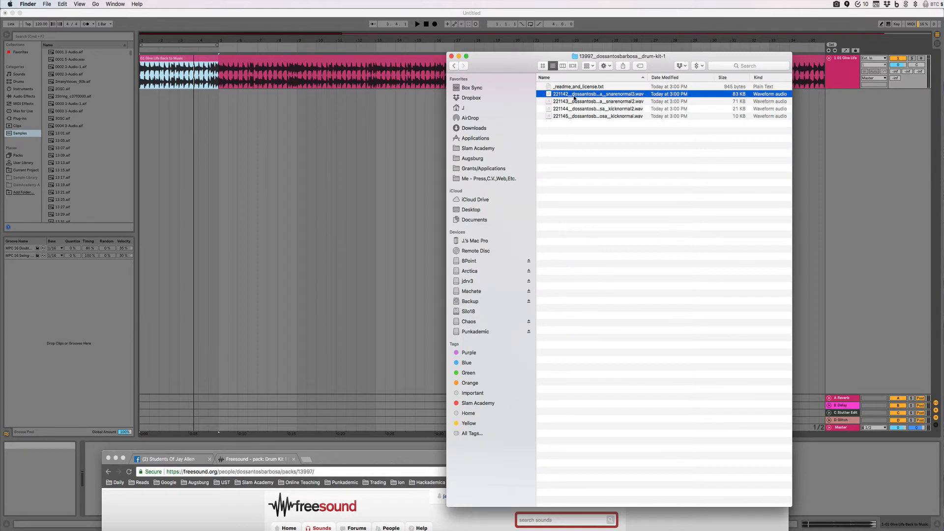
key("space")
key("Down")
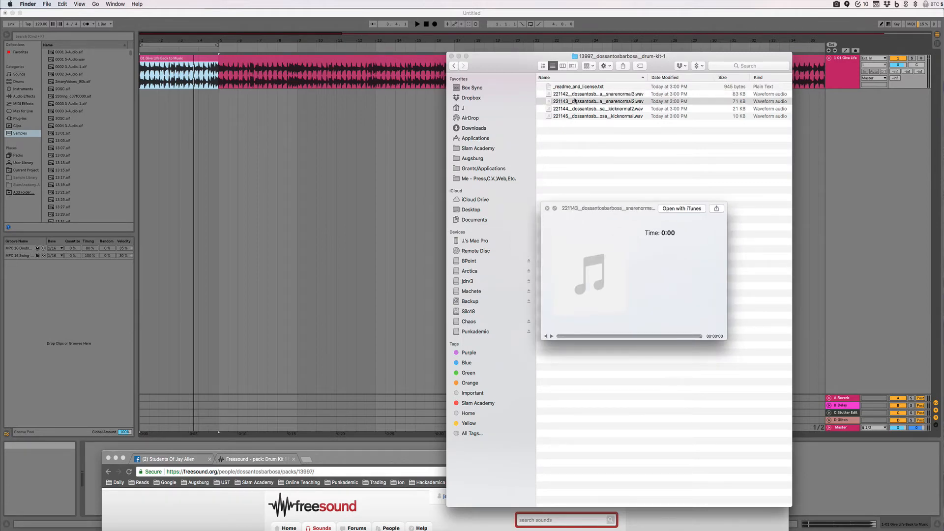
left_click(577, 99)
left_click(582, 95)
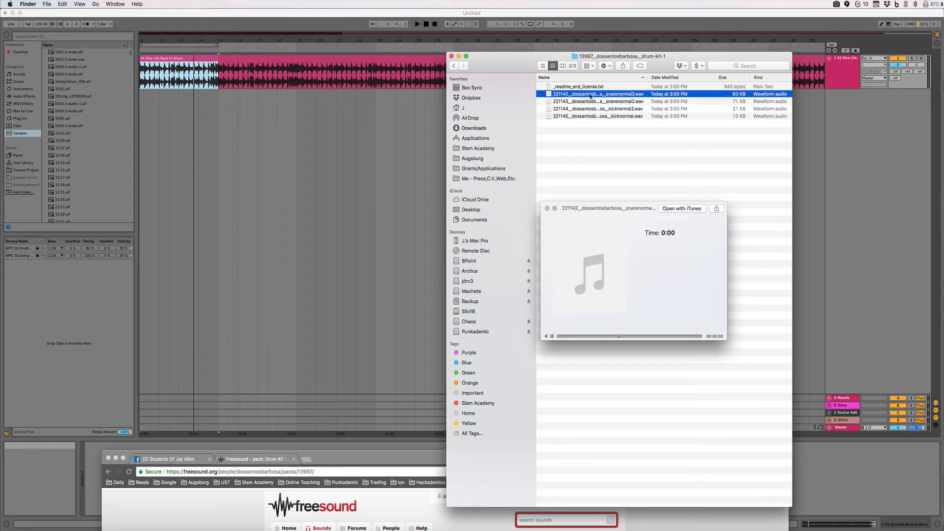
left_click_drag(590, 97, 270, 101)
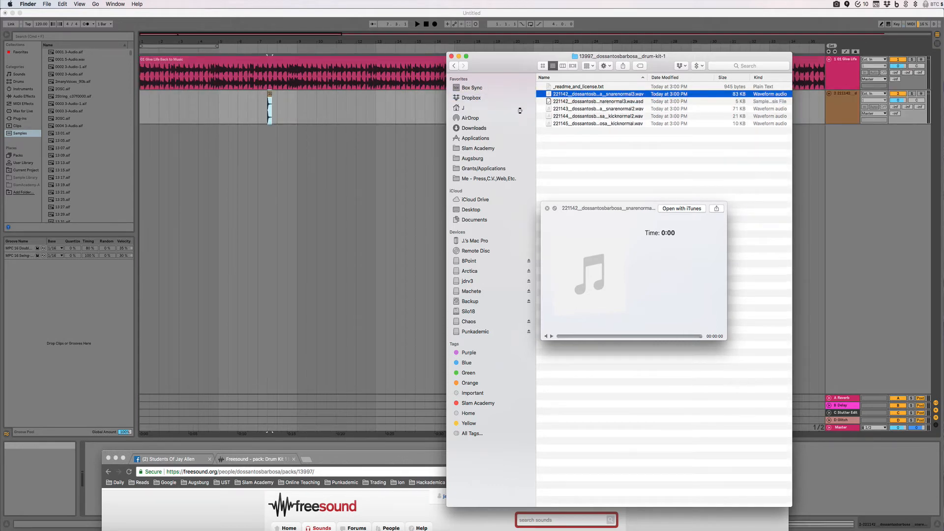
Step: Audition the two kick samples and place kicknormal.wav on a new track below the snare at 9.3.1
left_click(585, 116)
key("space")
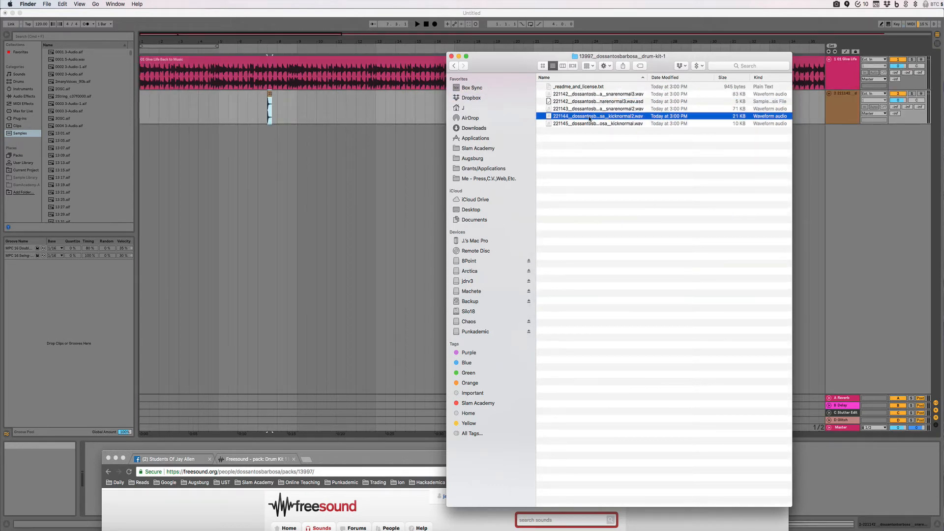
key("space")
key("Down")
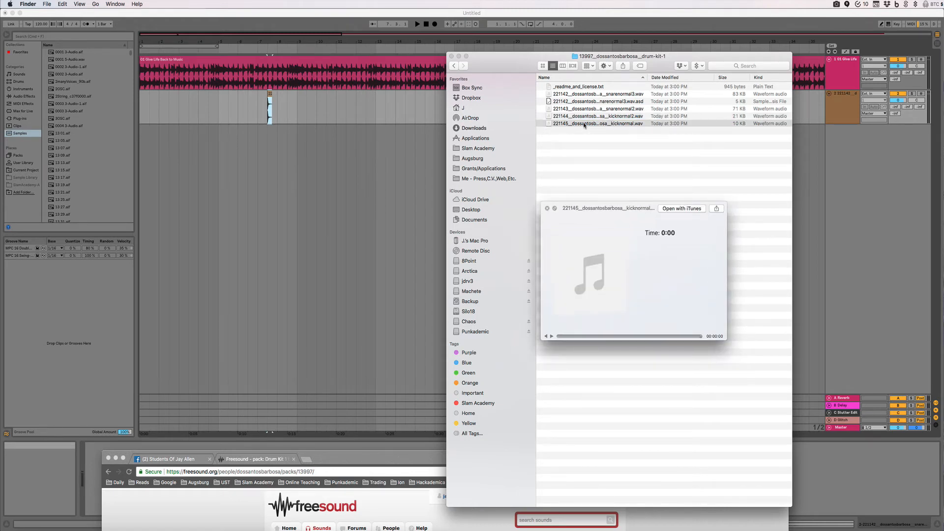
left_click_drag(584, 125, 307, 143)
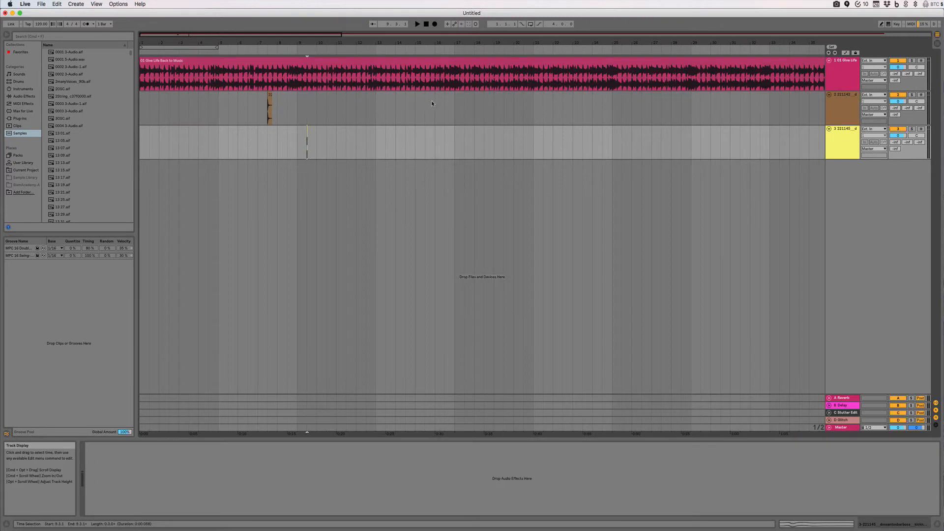
Step: Turn on arrangement looping and shorten the loop to the first bar only
left_click(197, 47)
key("super+l")
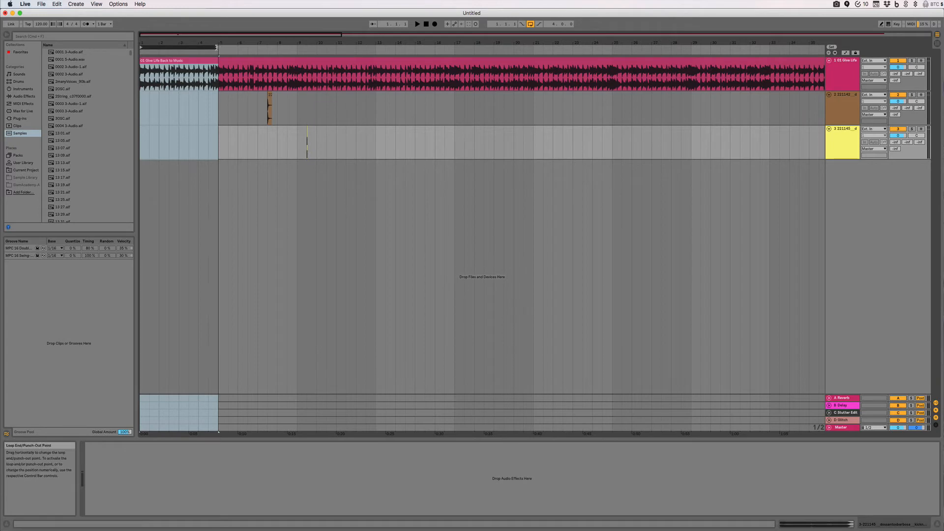
left_click_drag(220, 45, 156, 49)
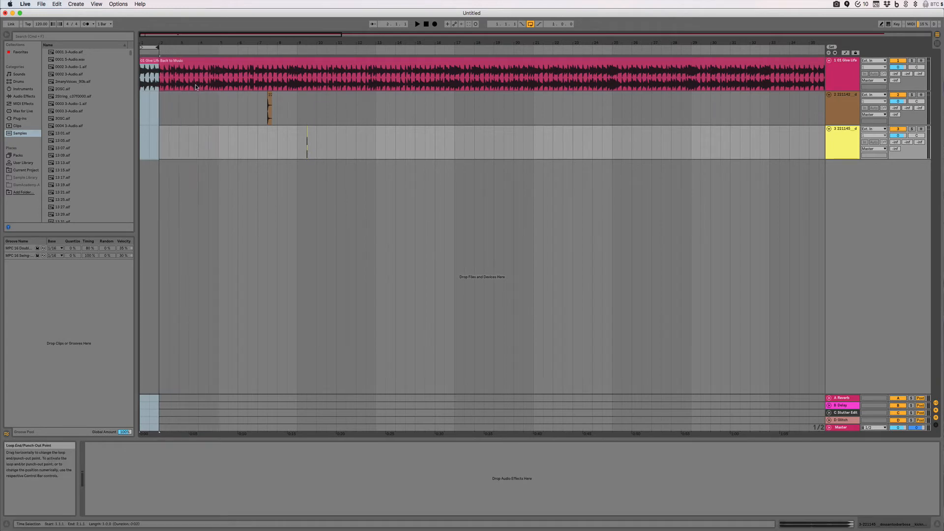
Step: Move the snare and kick clips into the first bar, with the snare on beat 1.4 and the kick just after it
left_click_drag(315, 109, 238, 133)
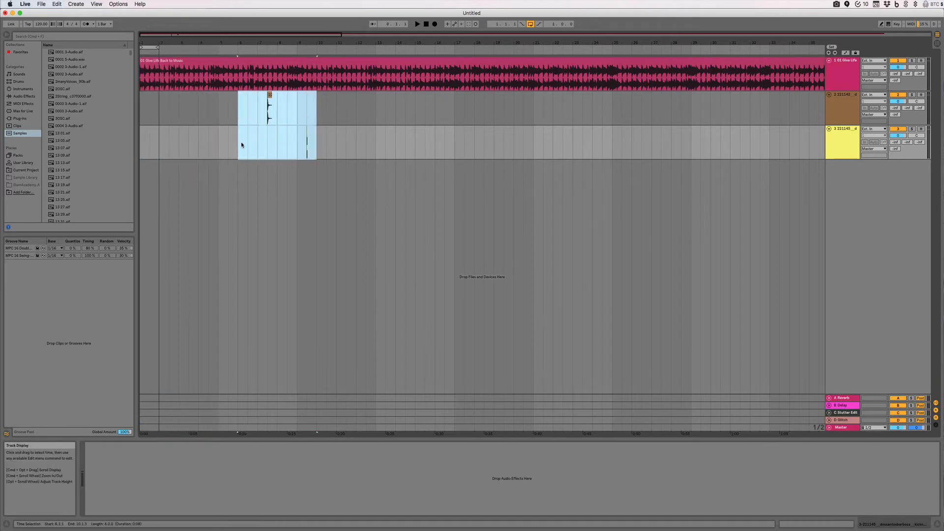
left_click_drag(256, 101, 170, 107)
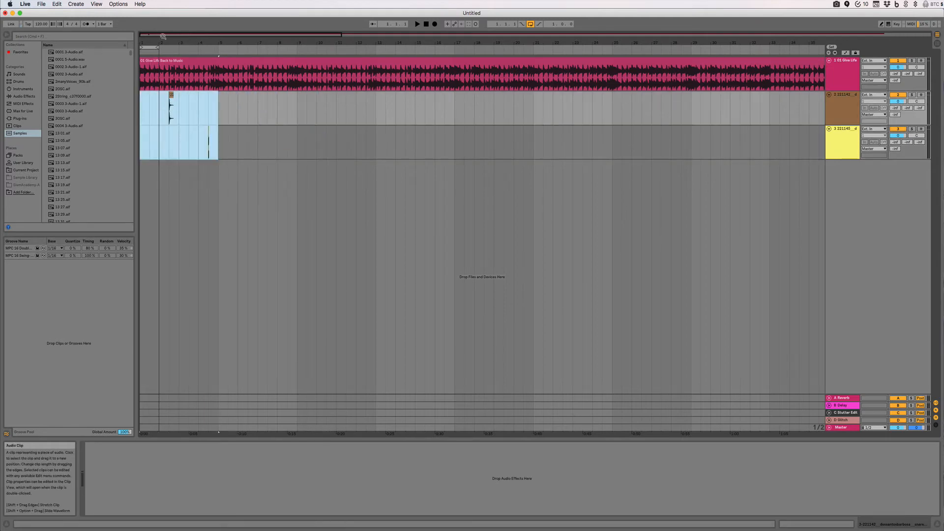
left_click_drag(152, 41, 151, 93)
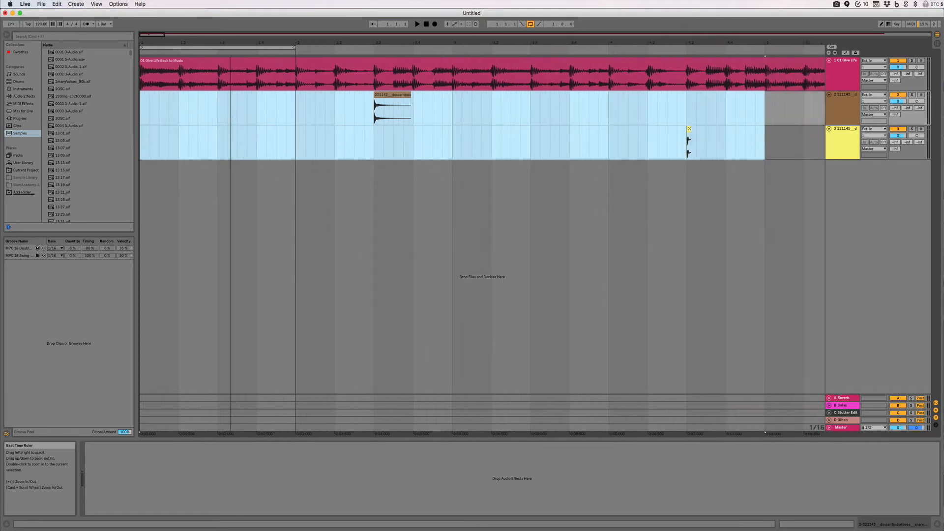
left_click(438, 142)
left_click(393, 96)
left_click_drag(393, 97, 277, 97)
left_click_drag(683, 129, 268, 141)
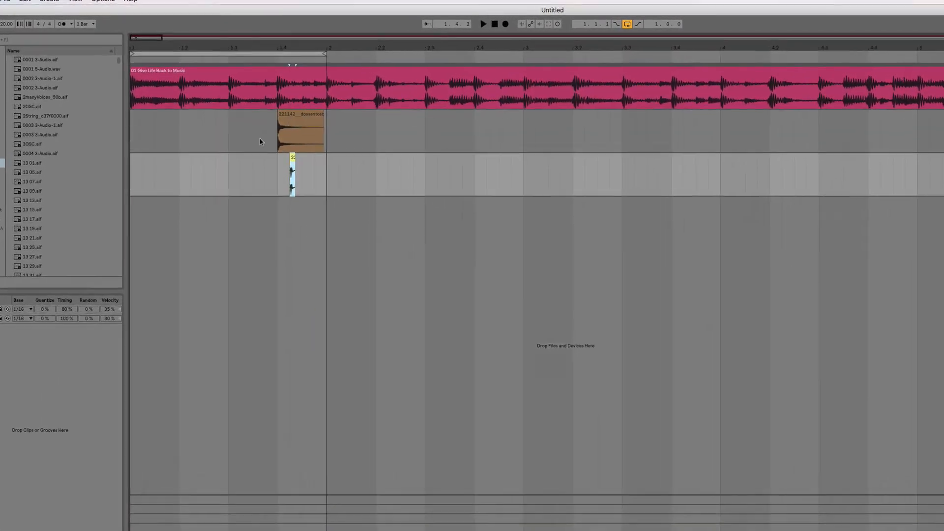
Step: Reposition the snare clip to a sixteenth before beat 1.3 and the kick clip just after beat 1.3
left_click_drag(202, 49, 298, 64)
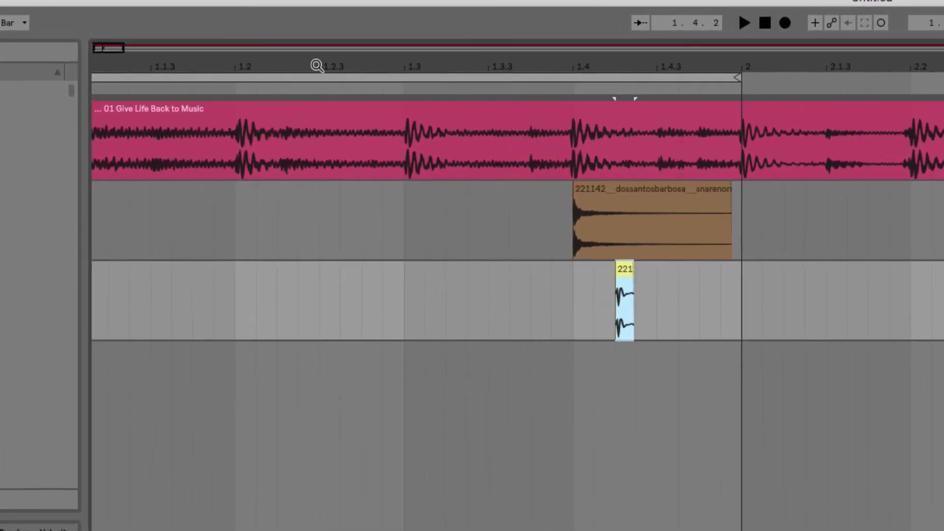
scroll(391, 230, "left", 2)
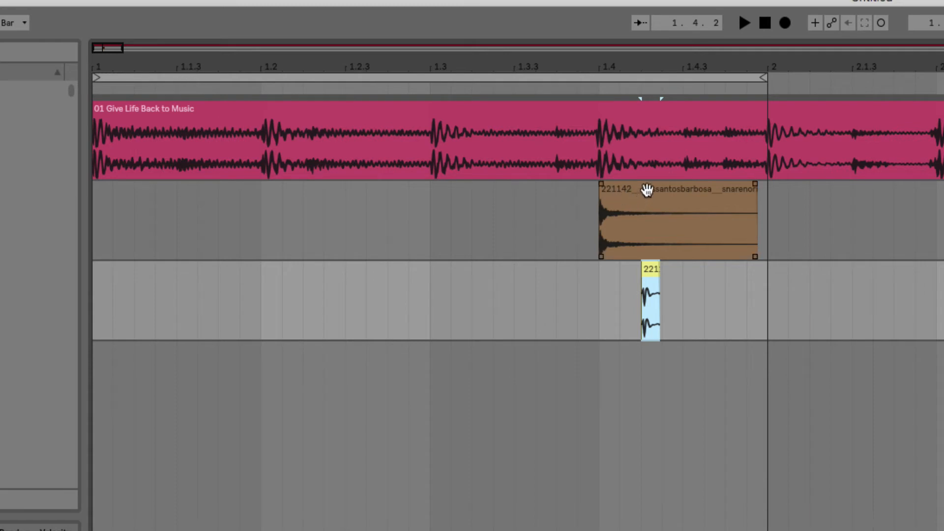
left_click_drag(647, 190, 428, 209)
left_click_drag(649, 270, 465, 272)
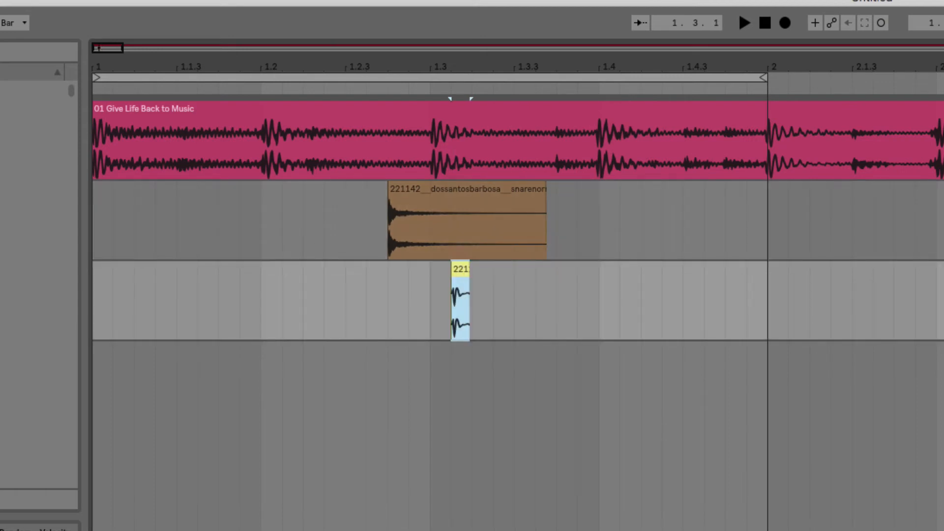
Step: Search the samples for "hat" and place A-HiHat 1 Half Open A on a new track below the kick, just after beat 1.2
key("super+f")
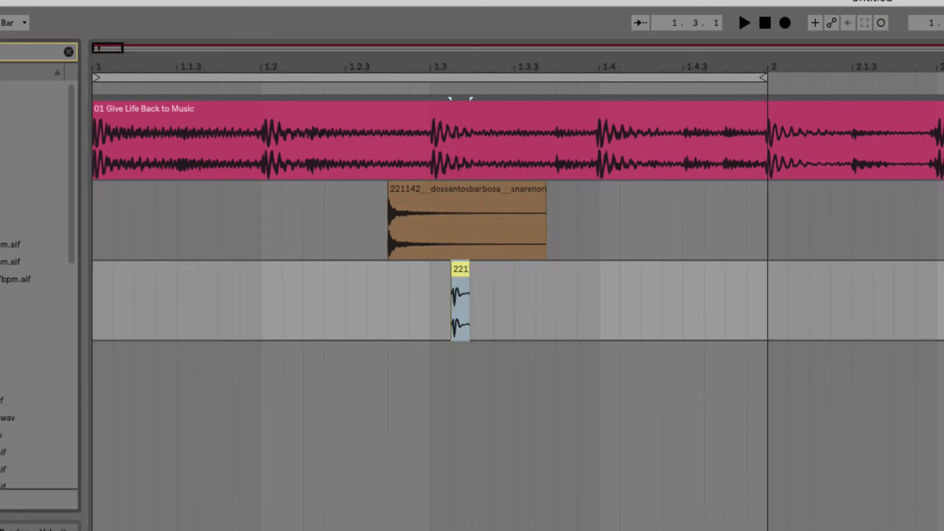
left_click(266, 131)
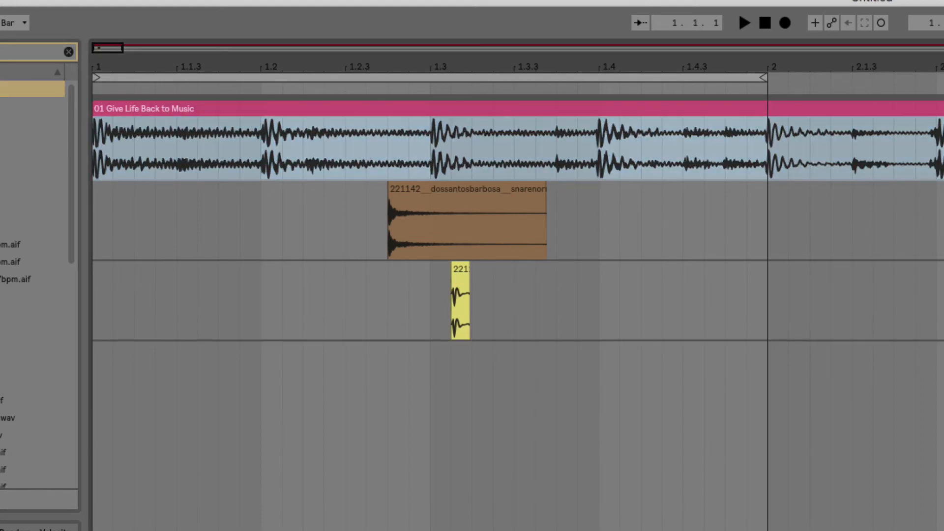
key("space")
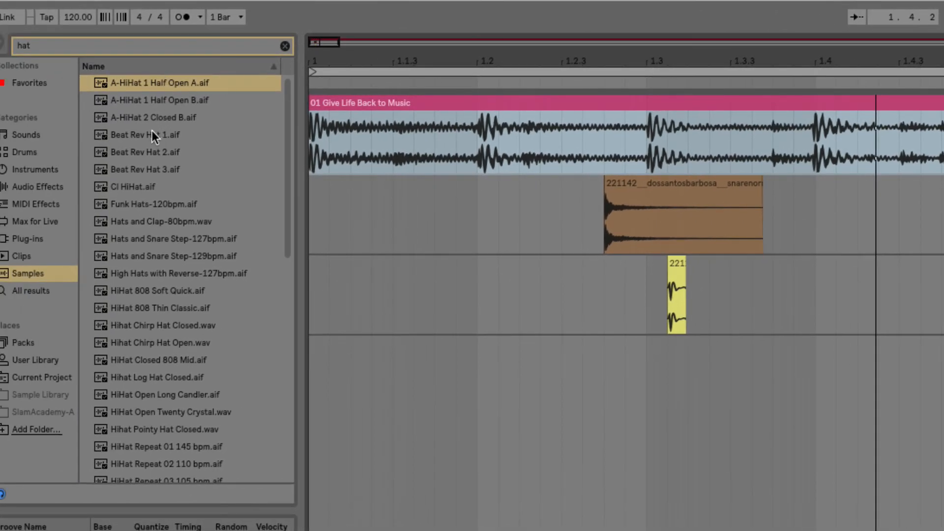
left_click(150, 98)
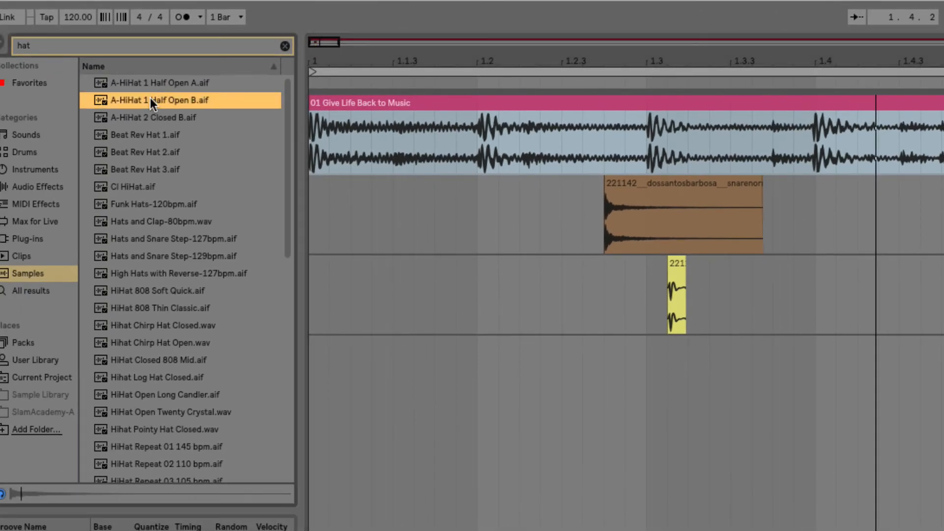
left_click(164, 85)
left_click_drag(163, 85, 487, 365)
Step: Search the samples for "crash", audition a few and place Crash Acoustified 01 at bar 1 on a new track below the hi-hat
left_click(162, 45)
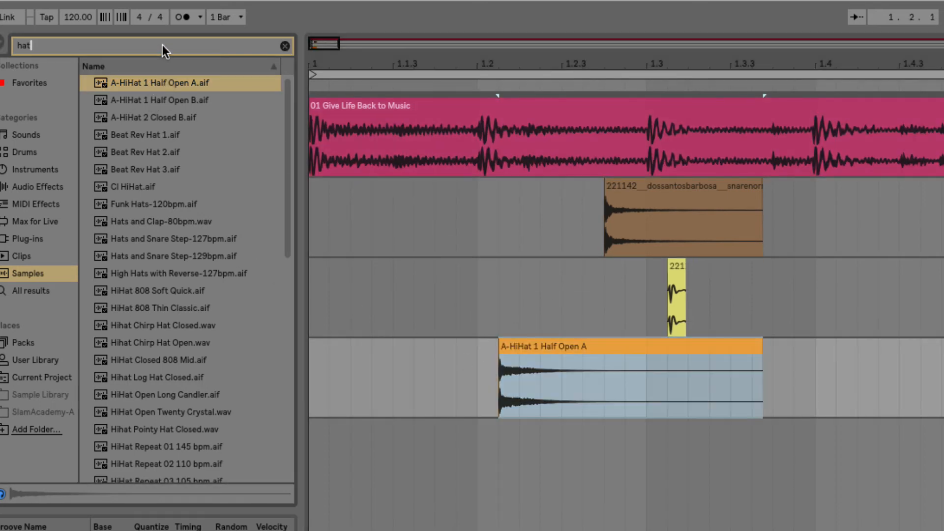
key("BackSpace")
type("crash")
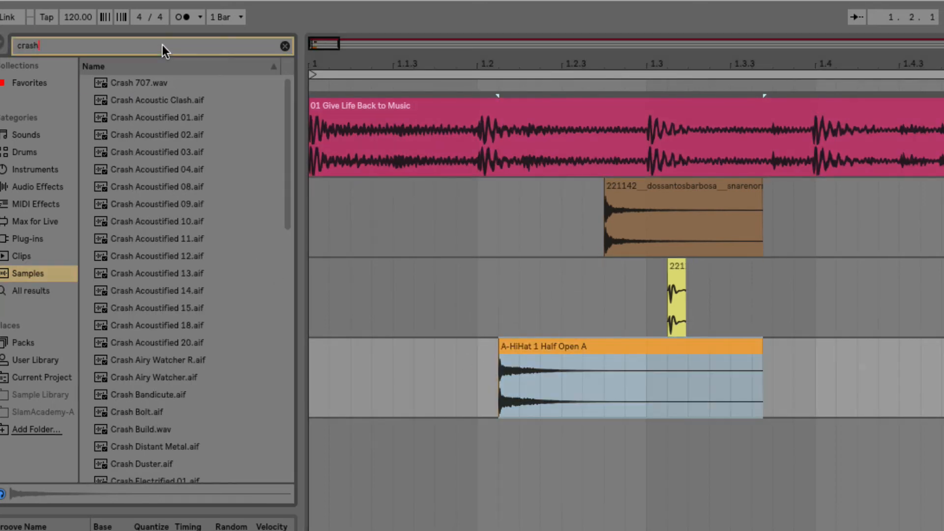
left_click(166, 82)
left_click(159, 99)
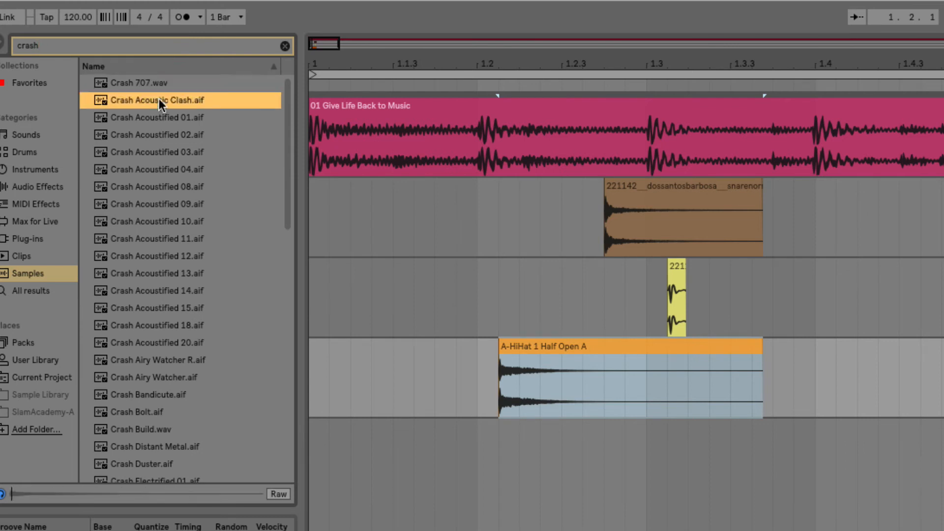
left_click(155, 117)
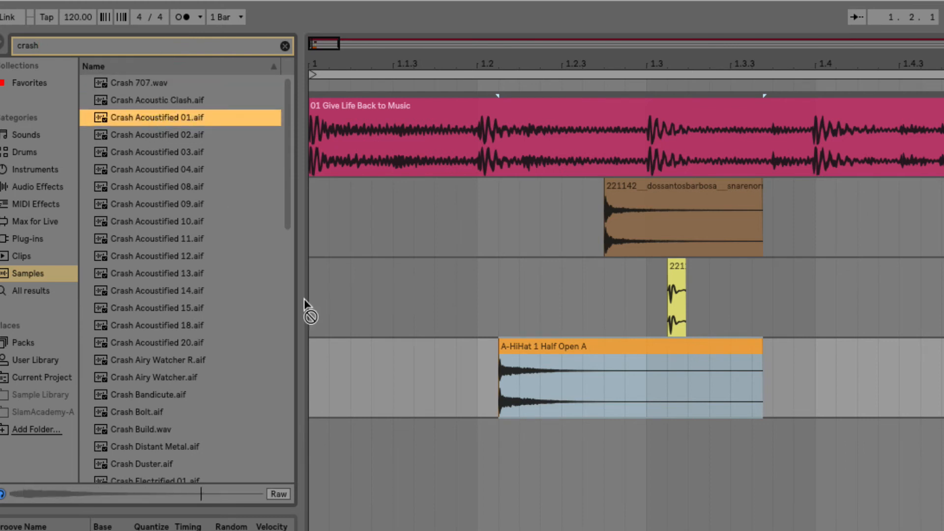
left_click_drag(304, 299, 309, 473)
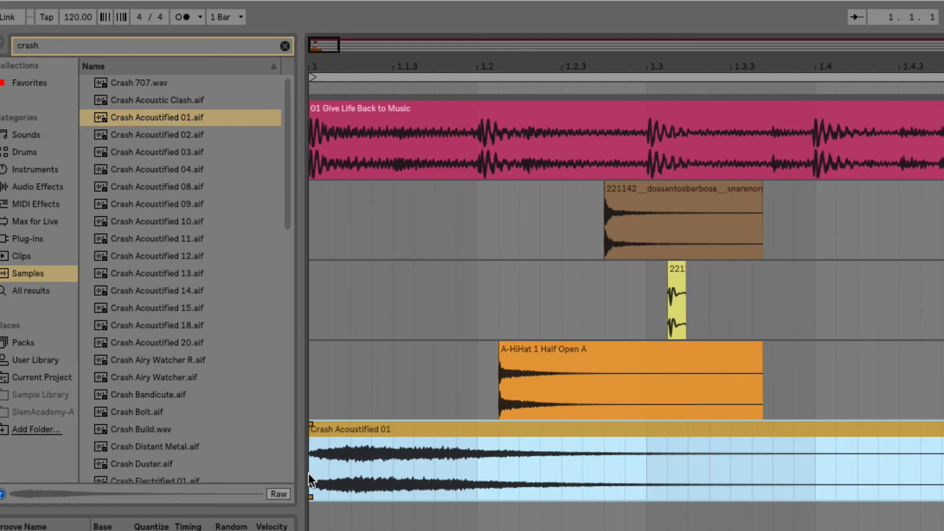
Step: Search the samples for "shaker" and audition the results from 082LD Shaker to Shaker 3 Beads
left_click(137, 45)
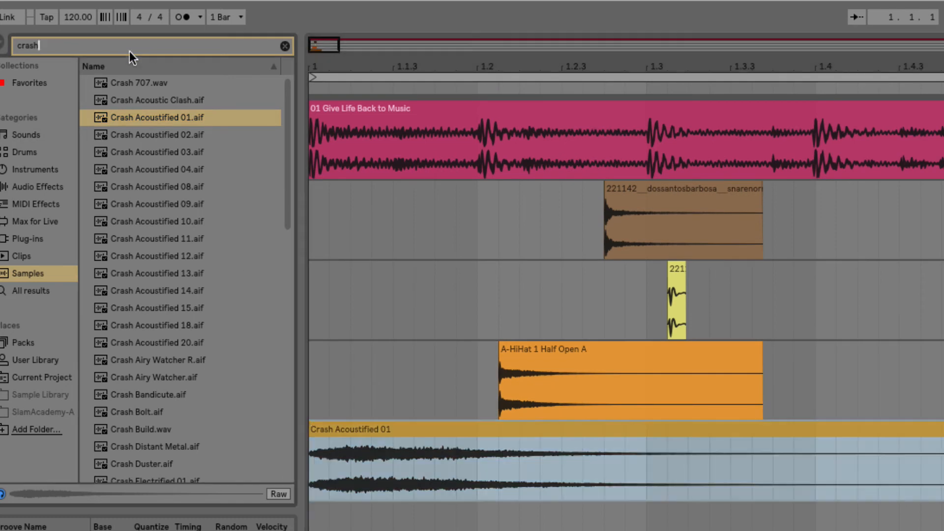
double_click(129, 51)
key("BackSpace")
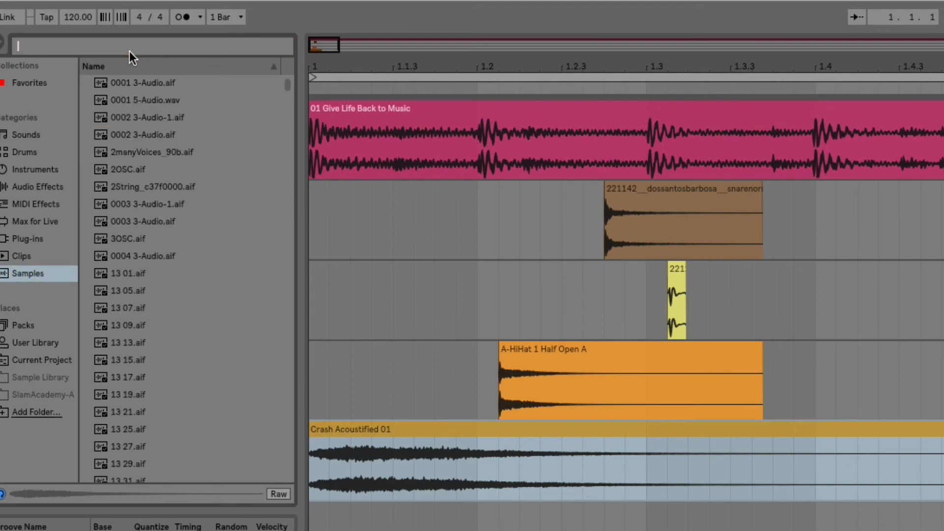
type("shaker")
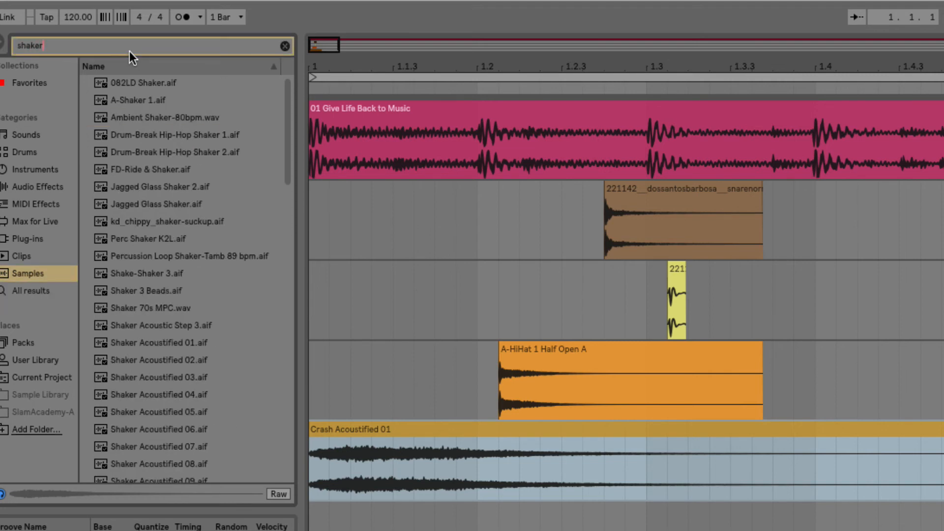
left_click(132, 98)
left_click(132, 116)
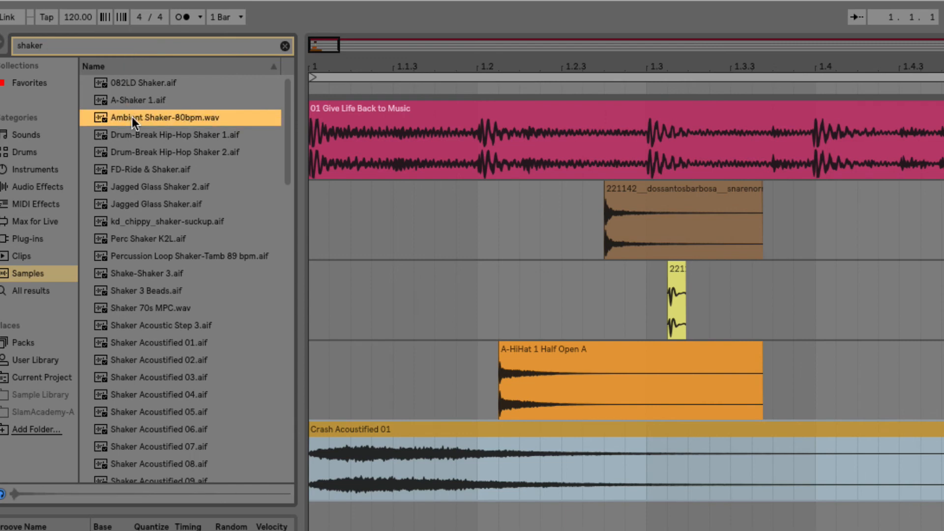
left_click(129, 81)
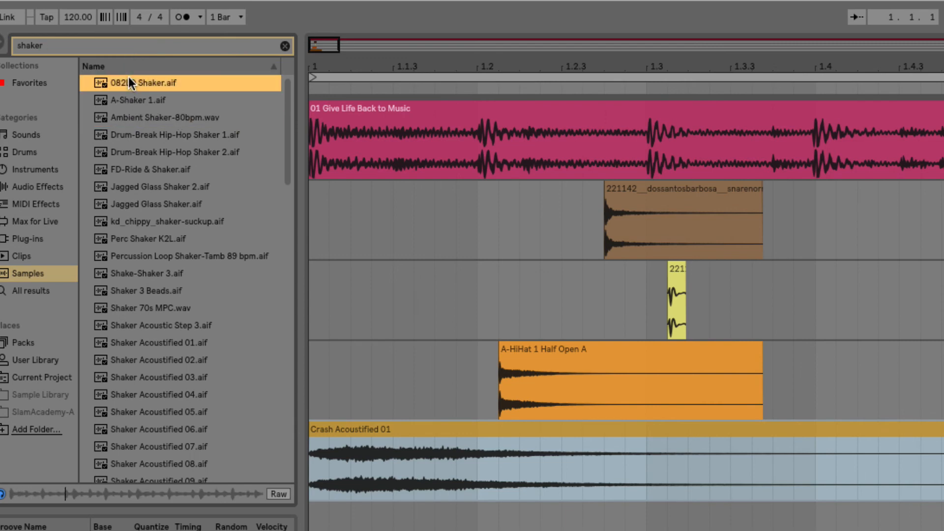
left_click(131, 117)
left_click(134, 135)
left_click(131, 152)
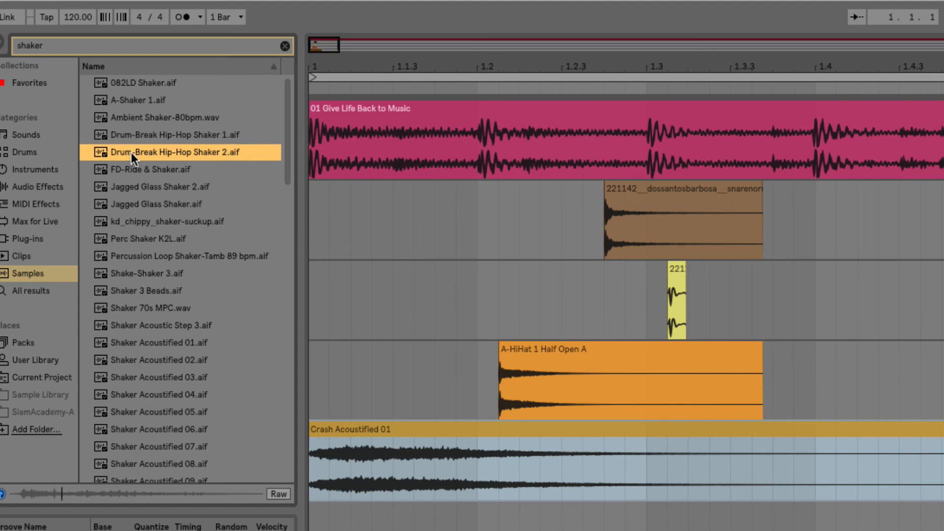
left_click(131, 166)
left_click(133, 191)
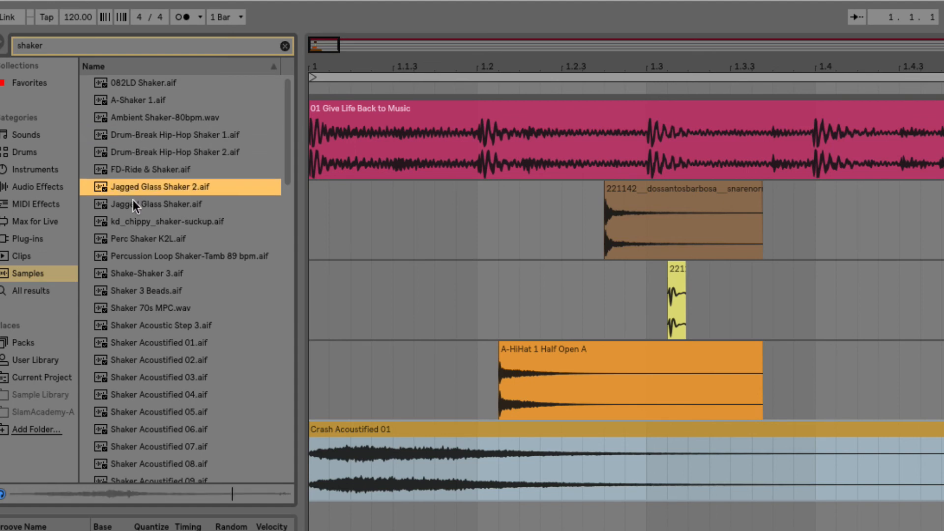
left_click(132, 205)
left_click(132, 221)
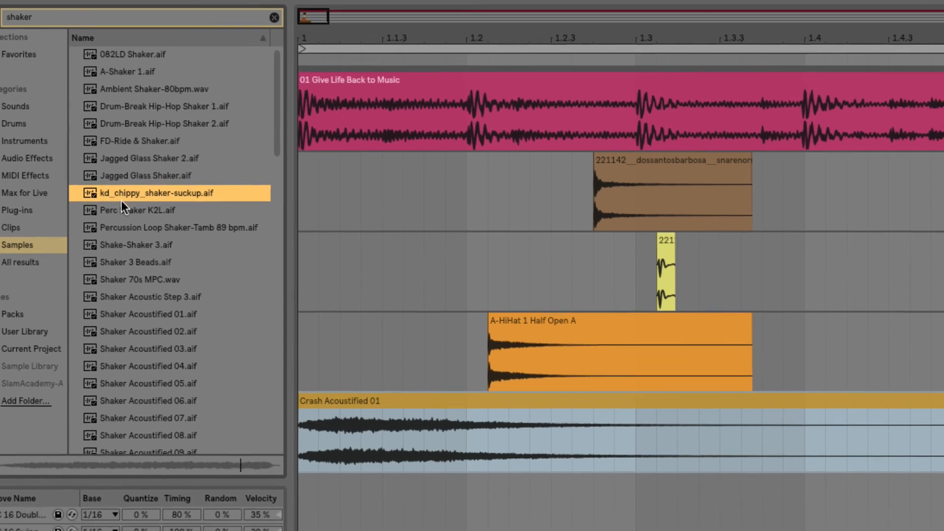
left_click(99, 152)
left_click(101, 171)
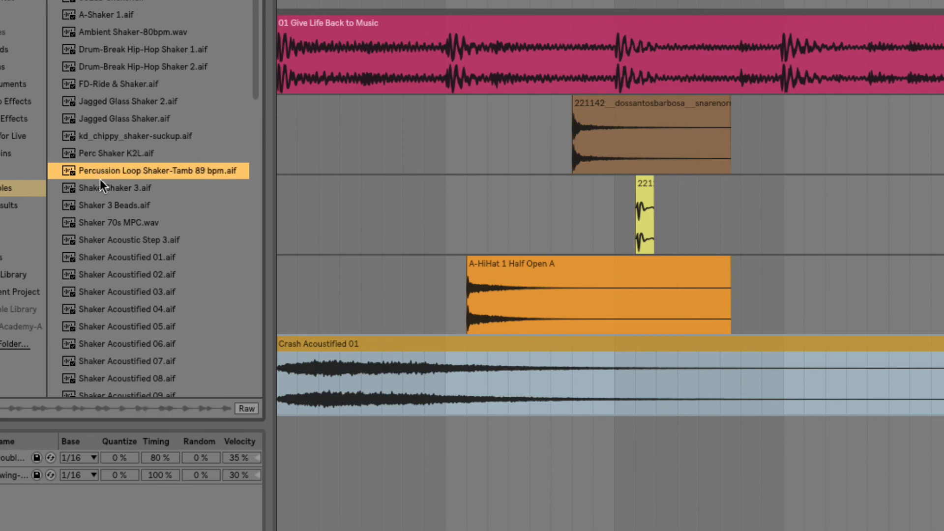
left_click(101, 187)
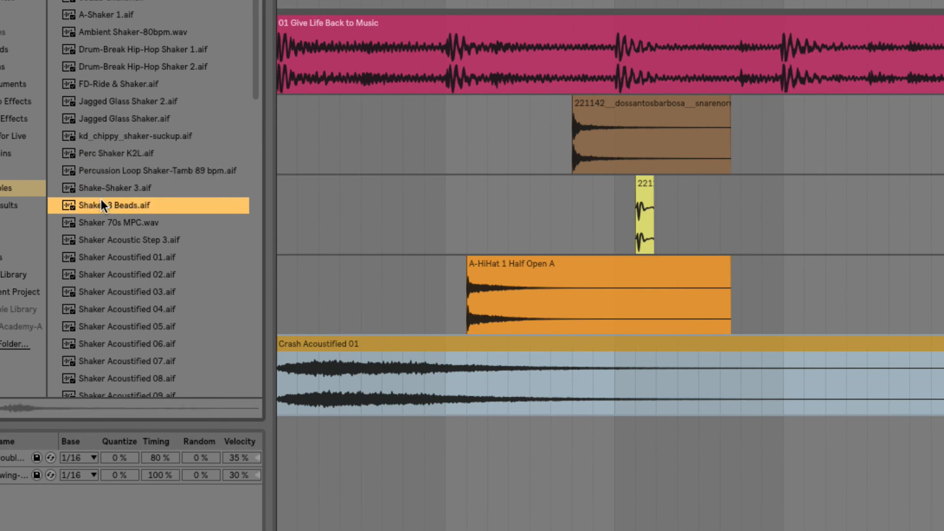
Step: Place Shaker 3 Beads on a new track below the crash and position its clip at 1.3.3
left_click_drag(104, 206, 303, 449)
left_click(373, 455)
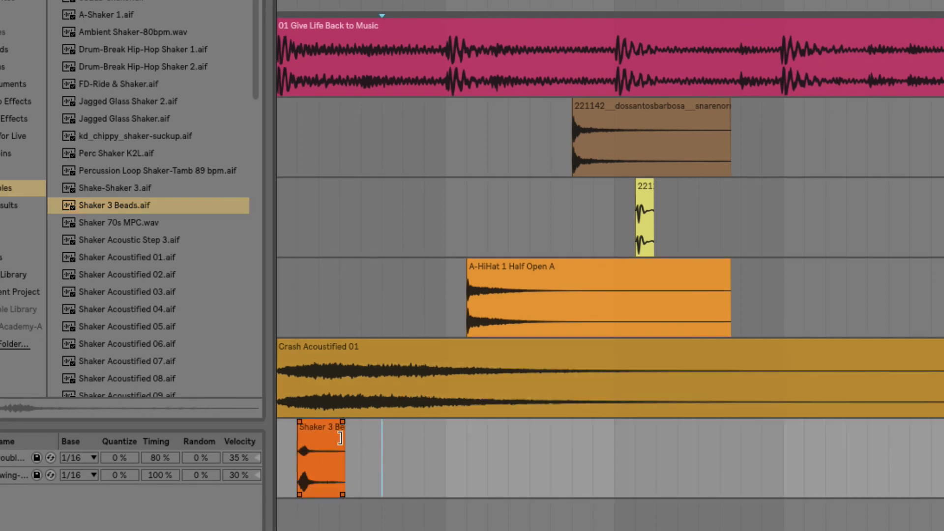
left_click(325, 428)
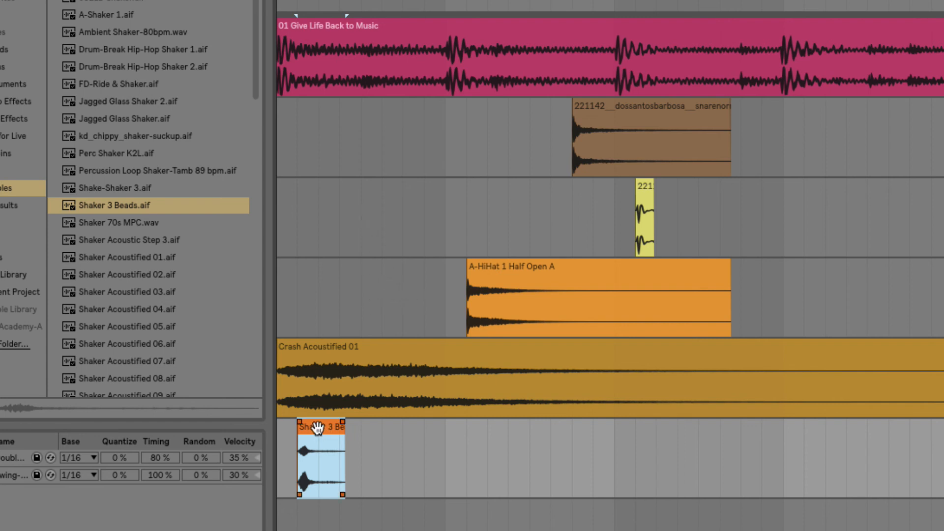
left_click_drag(313, 428, 721, 472)
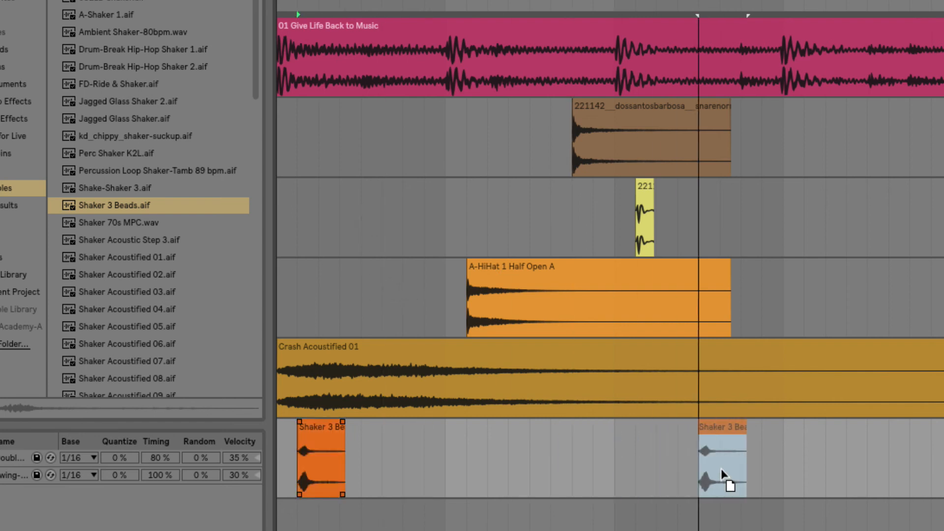
Step: Move the hi-hat clip to the start of bar 2, the kick to 2.2.4 and the snare to just before 2.3.3
left_click(578, 273)
key("Delete")
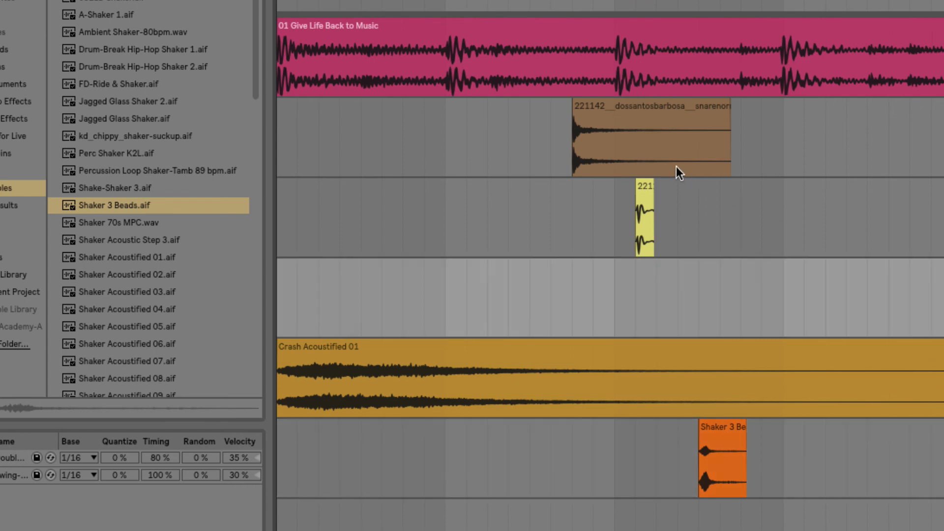
left_click(643, 192)
key("Delete")
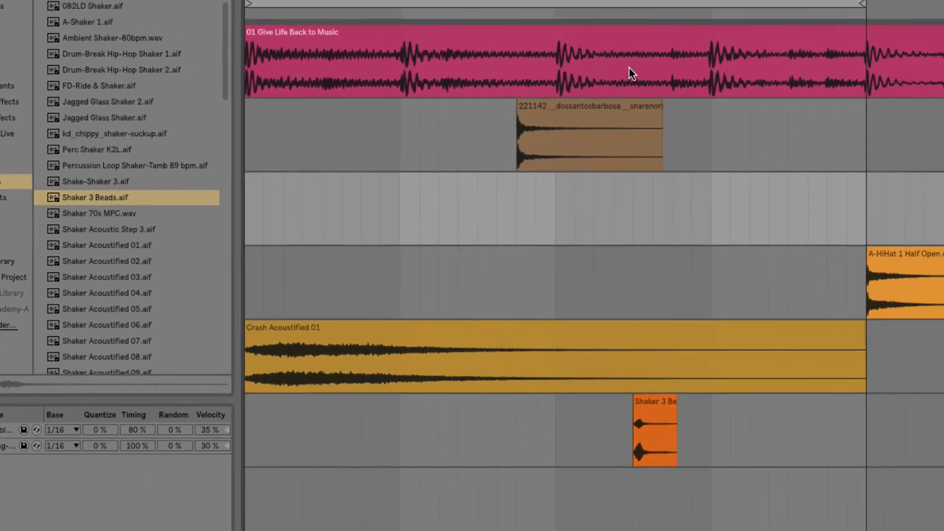
left_click_drag(671, 106, 760, 128)
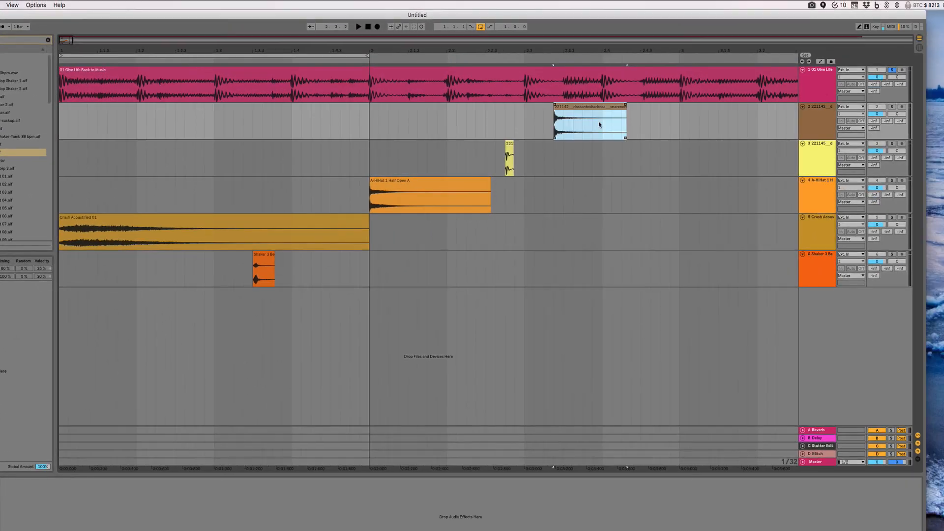
Step: Turn off solo on the reference song track, play it together with the samples, and mute the song
left_click(892, 70)
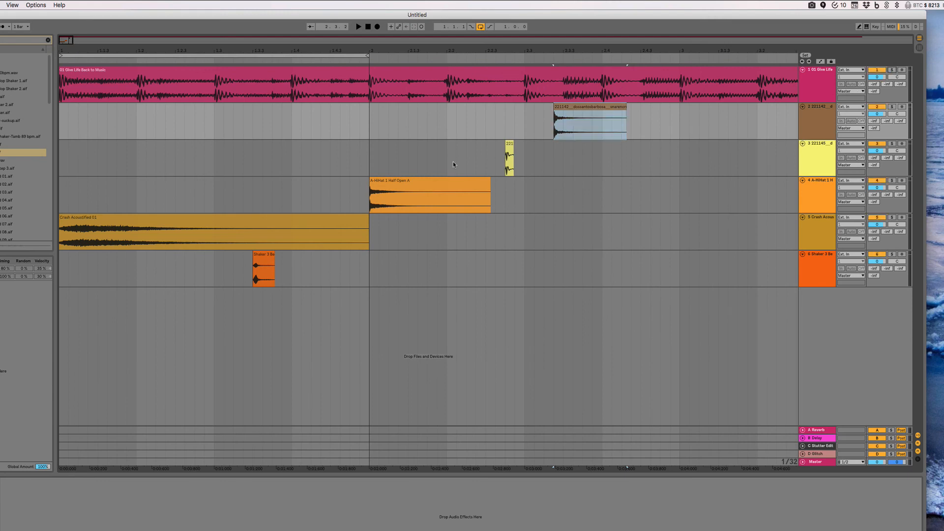
key("space")
key("space")
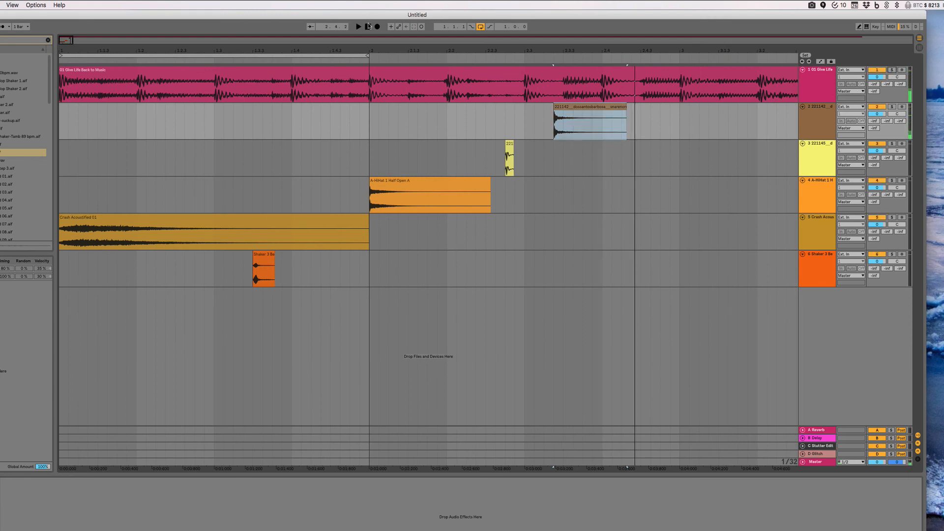
left_click(368, 27)
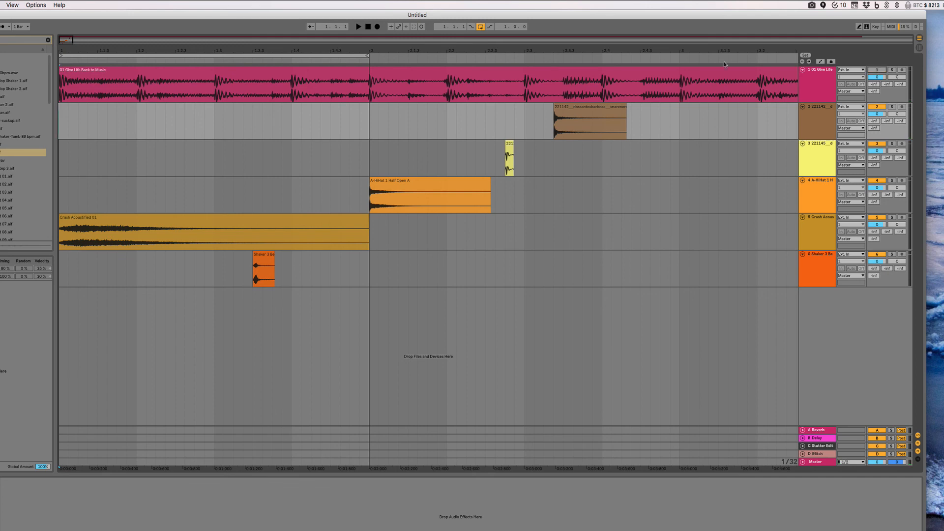
Step: Play the samples without the reference song, turn off the arrangement loop, and play on through bar 2
key("space")
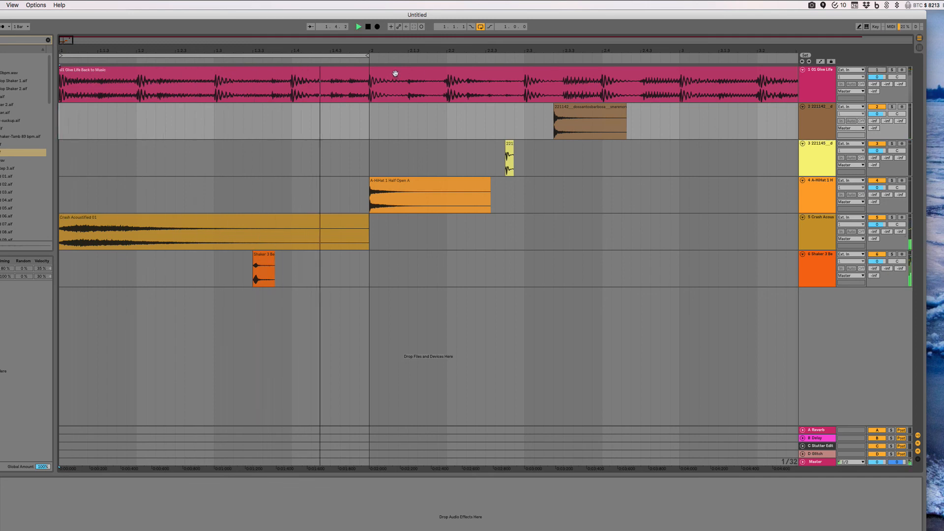
key("space")
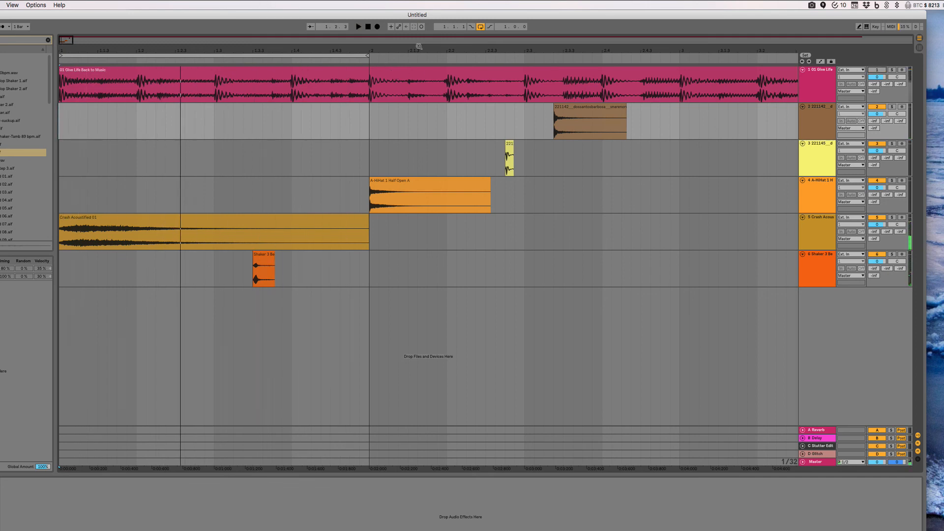
left_click(480, 30)
key("space")
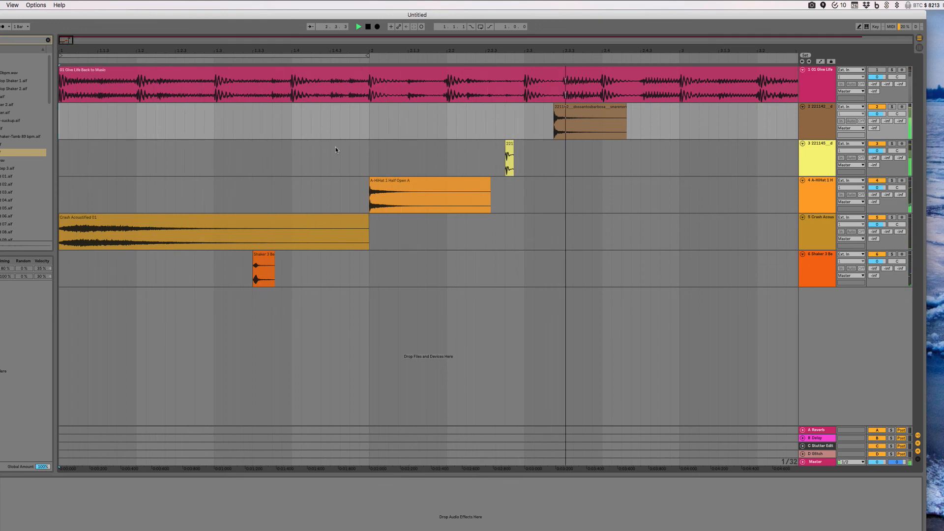
key("space")
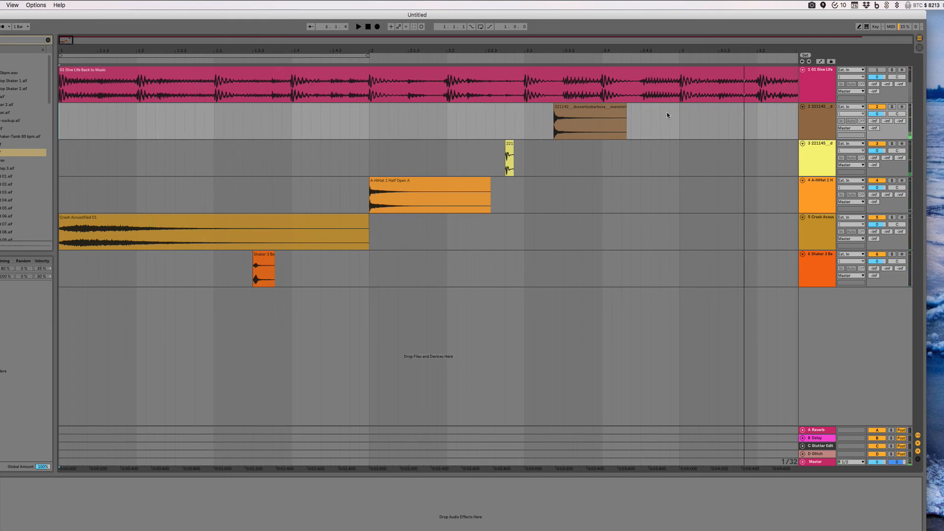
left_click(470, 187)
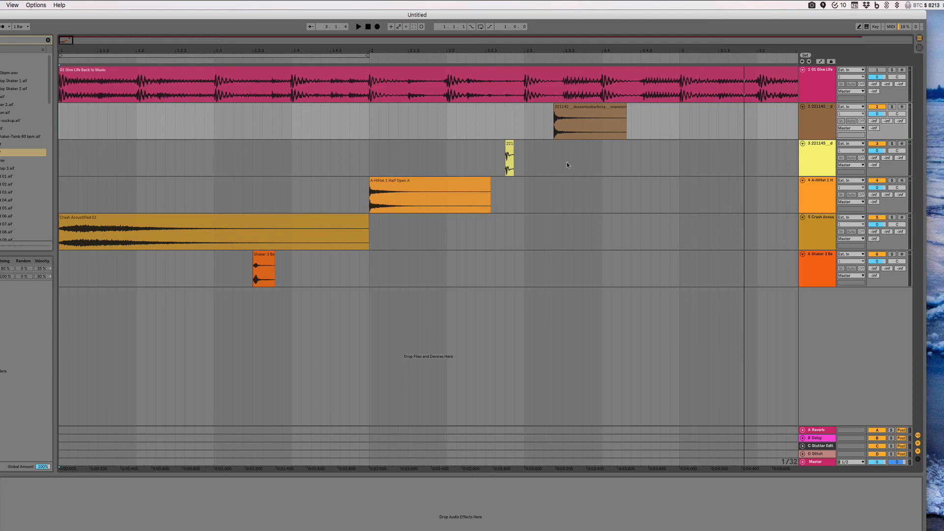